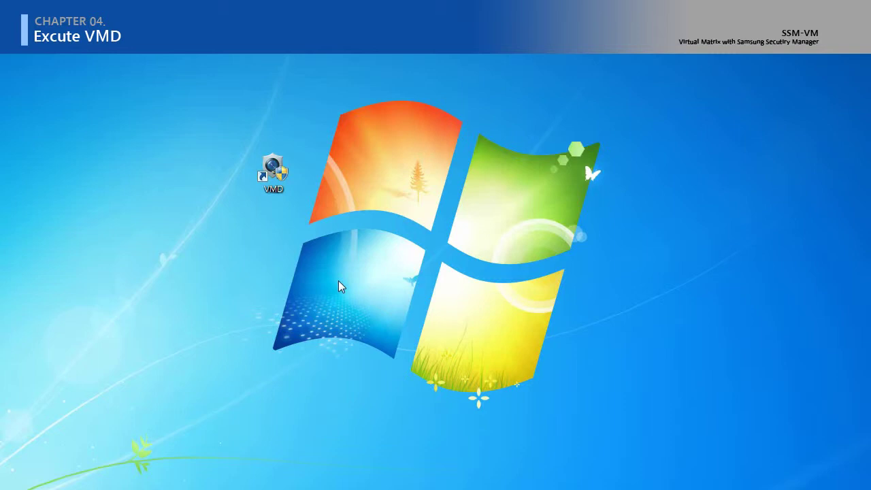
Start VMD from its desktop shortcut to bring up the Virtual Matrix Manager login.
{"action": "double_click", "coordinate": [276, 182]}
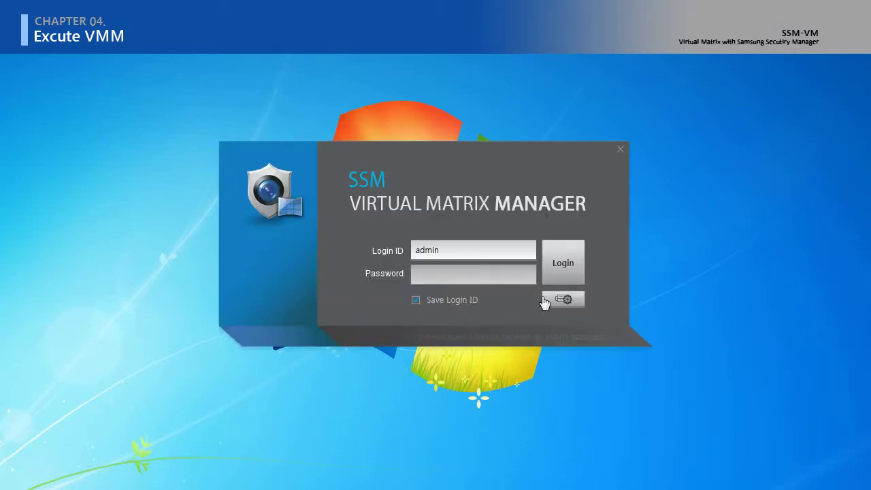
Connect to server 192.168.1.100 port 9999 and log in with the administrator password.
{"action": "left_click", "coordinate": [562, 299]}
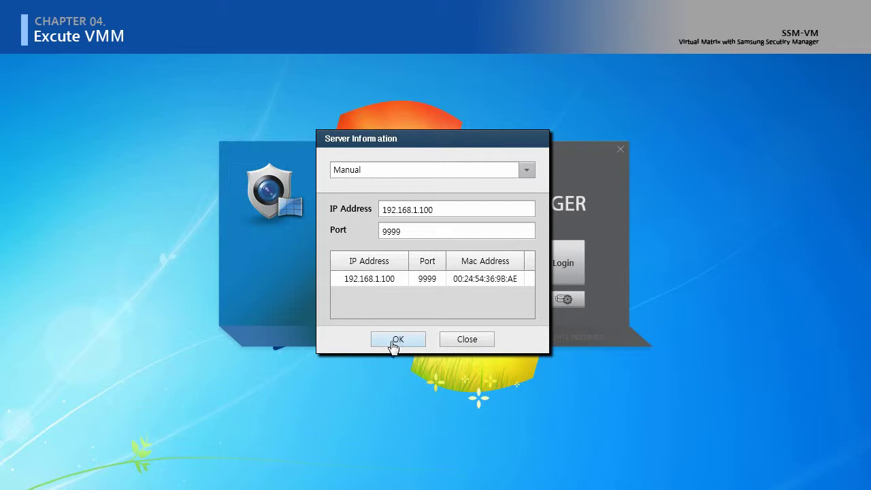
{"action": "left_click", "coordinate": [395, 340]}
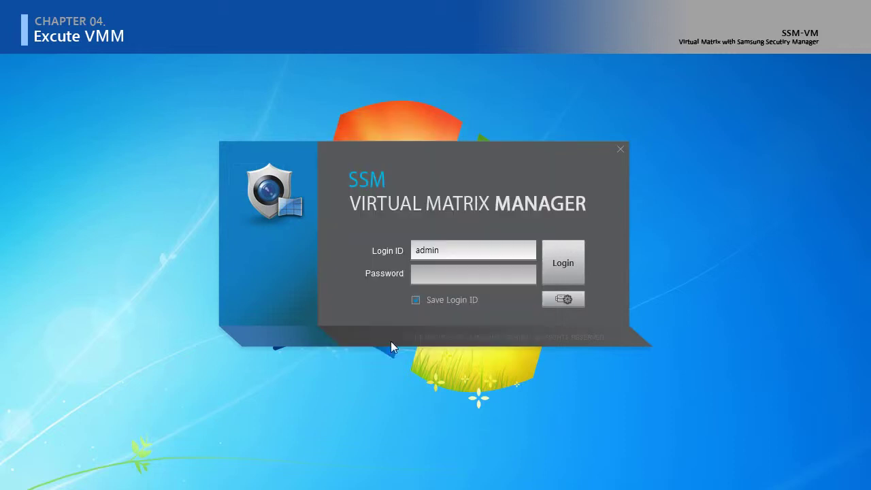
{"action": "left_click", "coordinate": [448, 281]}
{"action": "left_click", "coordinate": [562, 268]}
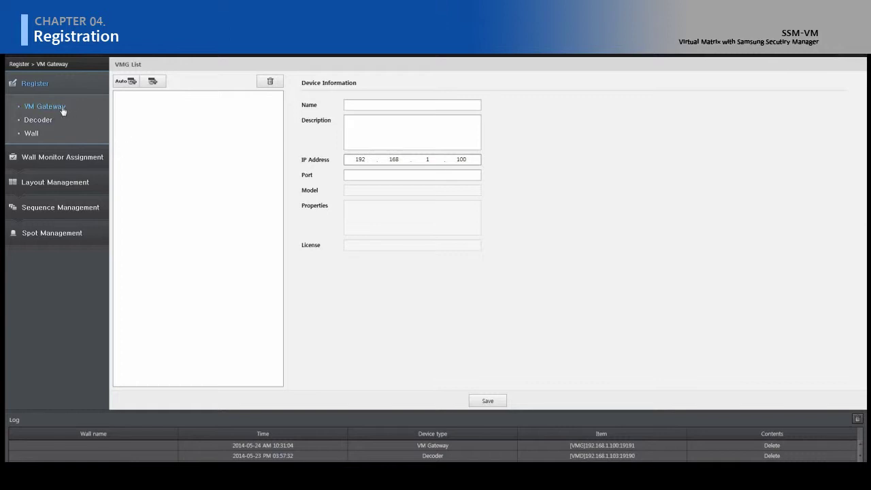
Auto-register the discovered VM Gateway at 192.168.1.100:19191.
{"action": "left_click", "coordinate": [126, 85]}
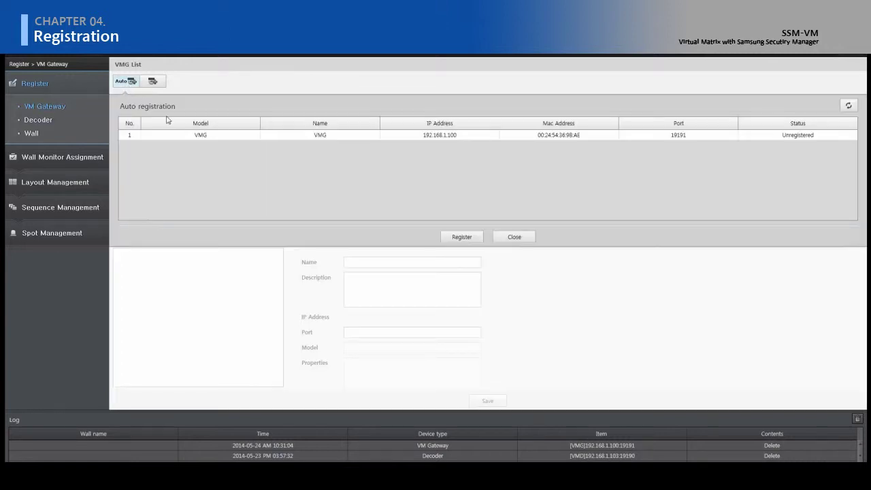
{"action": "left_click", "coordinate": [193, 135]}
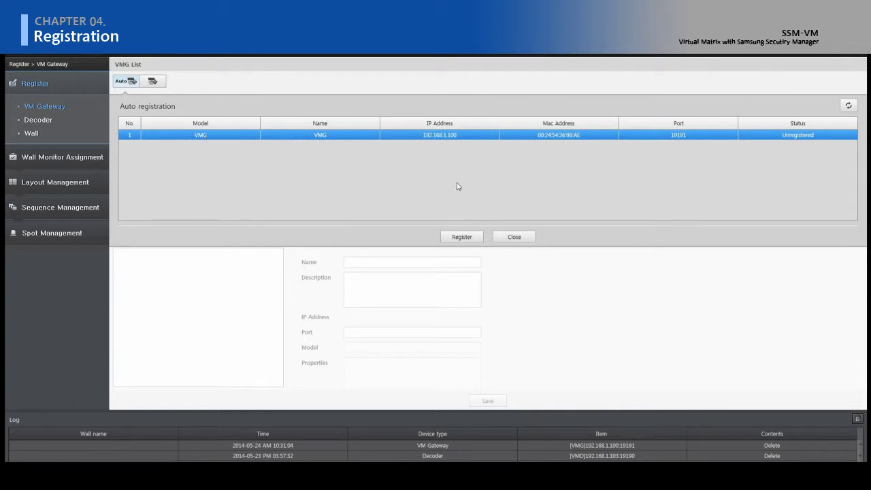
{"action": "left_click", "coordinate": [461, 239]}
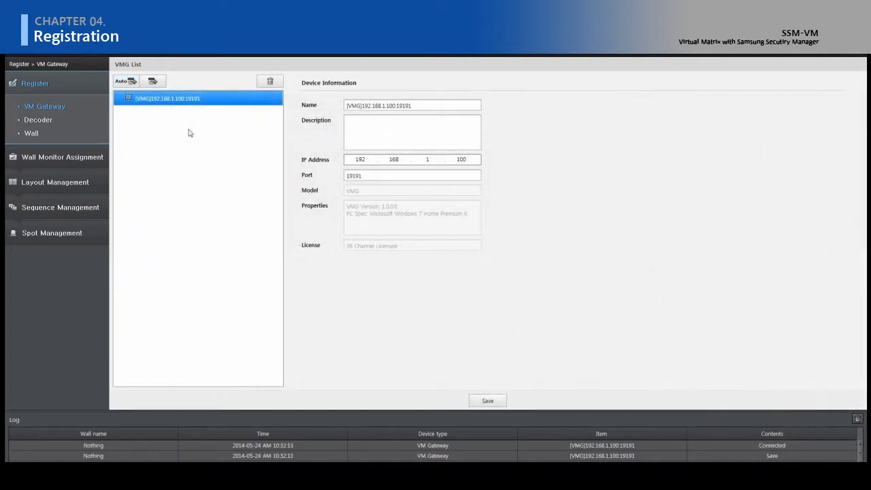
Auto-register the VMD decoders 192.168.1.101–192.168.1.112 on port 19190 under the gateway.
{"action": "left_click", "coordinate": [31, 125]}
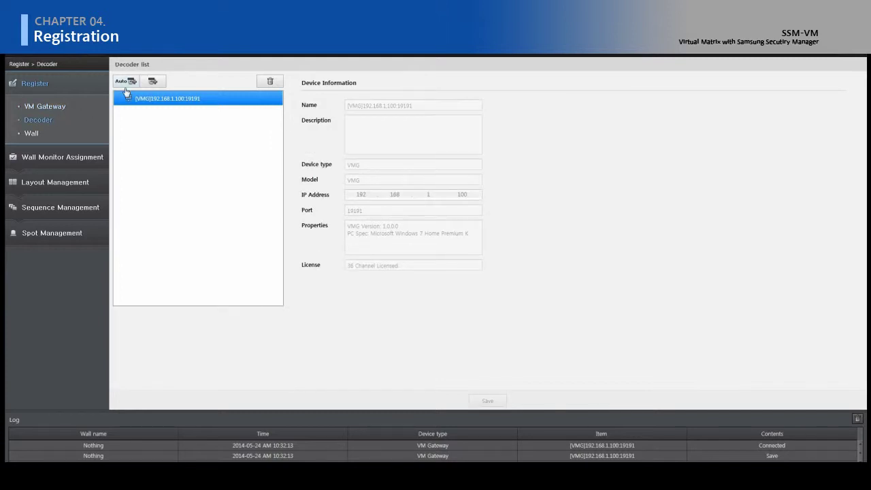
{"action": "left_click", "coordinate": [126, 82]}
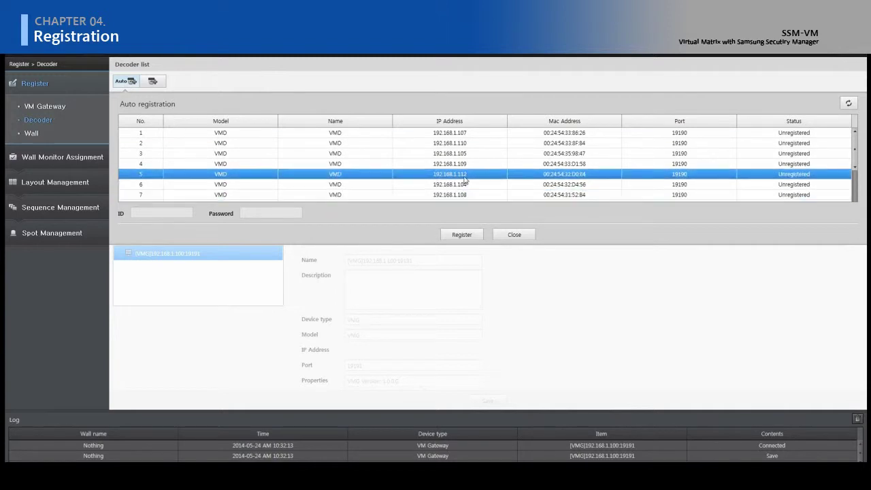
{"action": "scroll", "coordinate": [488, 185], "scroll_direction": "down", "scroll_amount": 2}
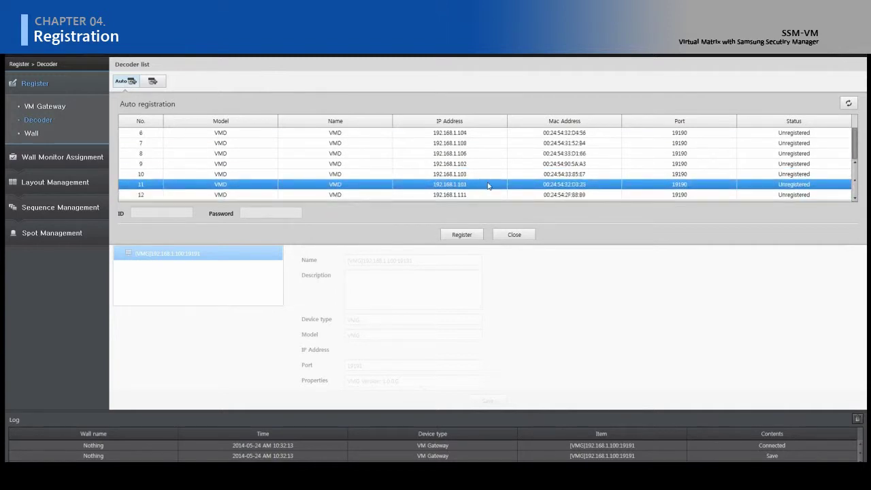
{"action": "left_click", "coordinate": [465, 238]}
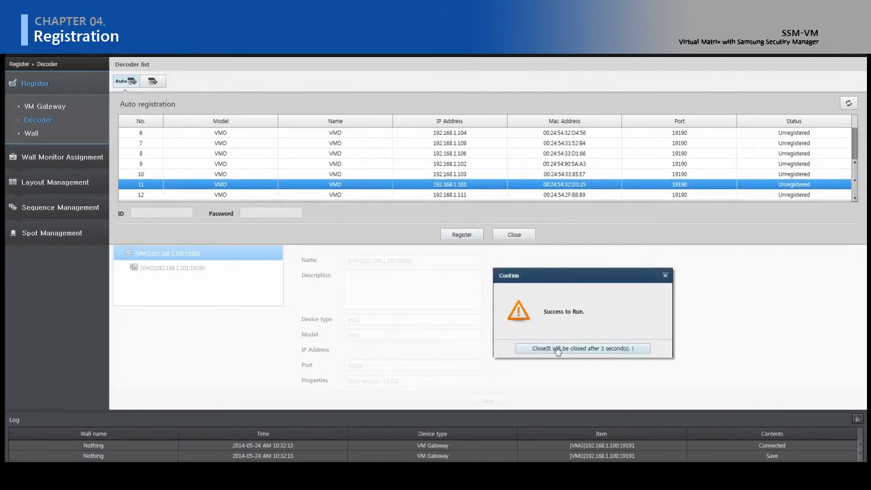
{"action": "left_click", "coordinate": [515, 235]}
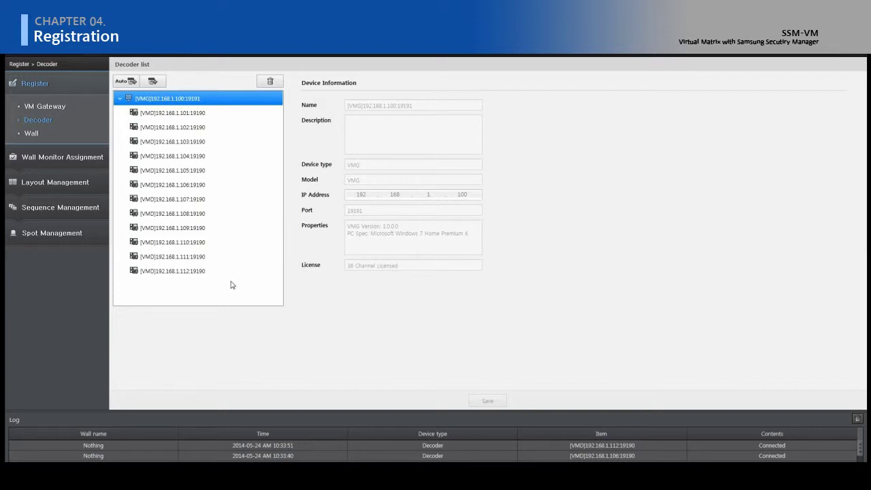
Manually register a monitor wall named Demo Room Wall with 3 rows and 4 columns.
{"action": "left_click", "coordinate": [32, 134]}
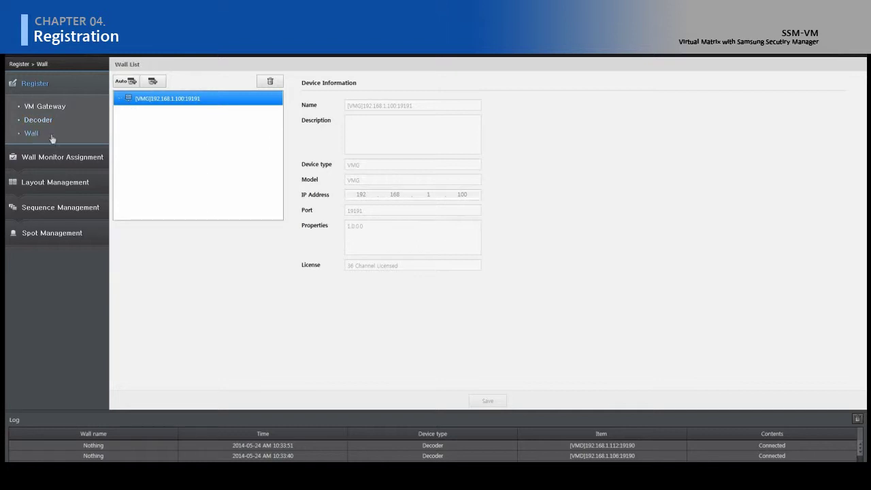
{"action": "left_click", "coordinate": [154, 83]}
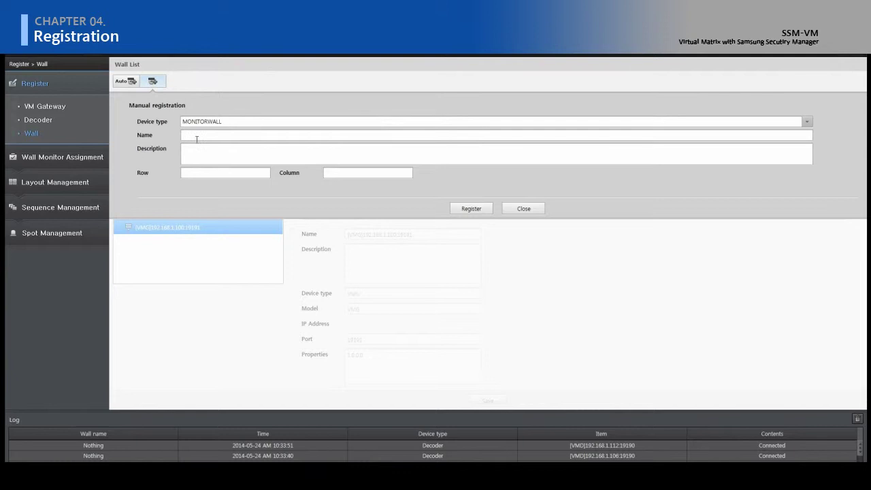
{"action": "left_click", "coordinate": [203, 135]}
{"action": "type", "text": "d"}
{"action": "type", "text": "m"}
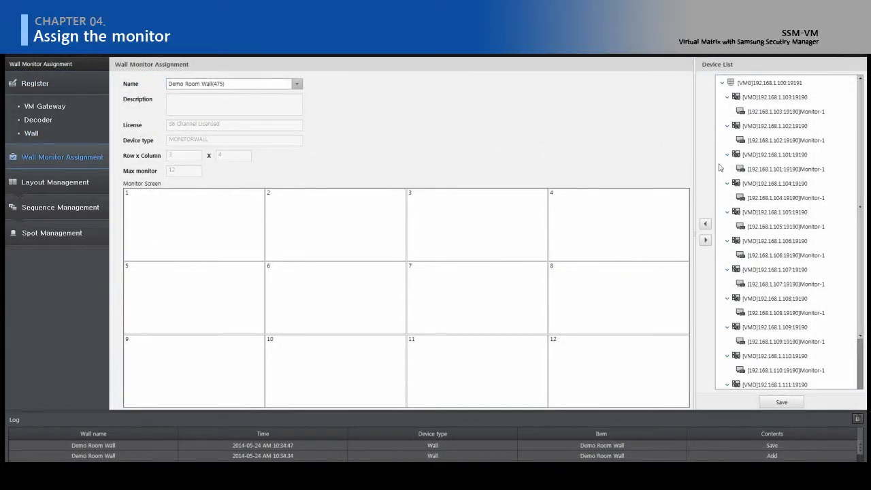
Place Monitor-1 of decoders 192.168.1.101–112 on wall cells 1–12 in order and save.
{"action": "left_click_drag", "start_coordinate": [771, 172], "coordinate": [226, 217]}
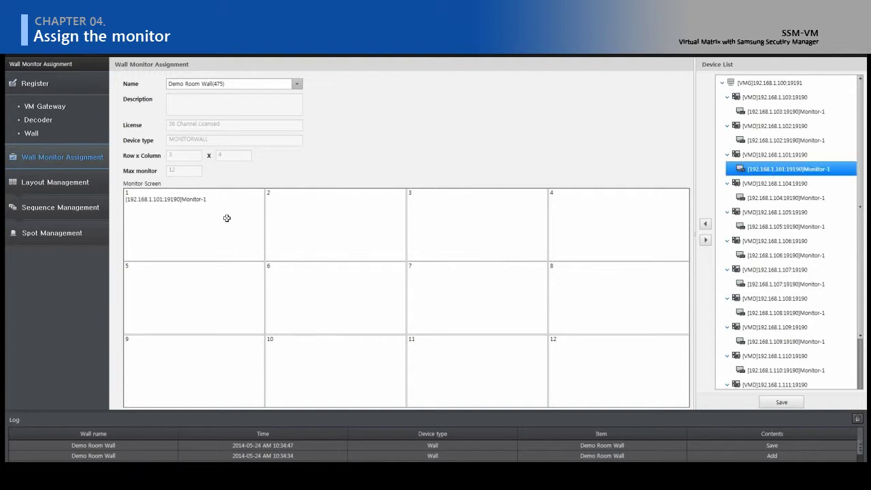
{"action": "left_click", "coordinate": [783, 141]}
{"action": "left_click_drag", "start_coordinate": [783, 142], "coordinate": [362, 212]}
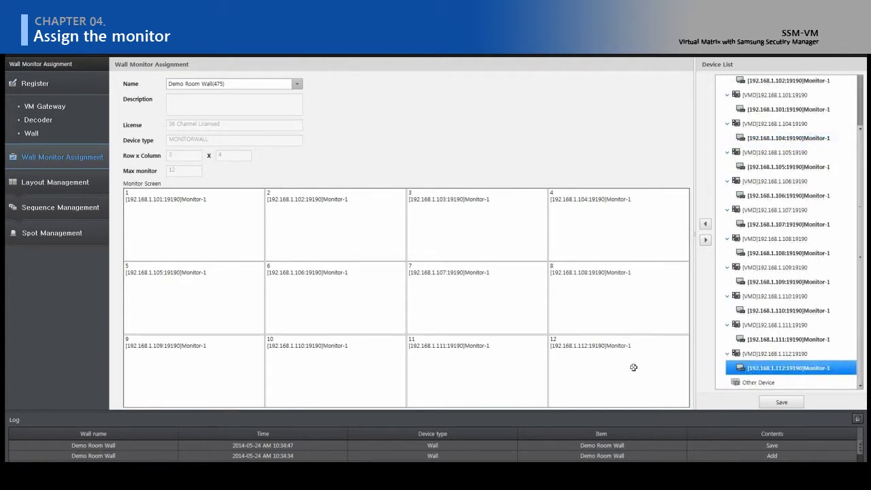
{"action": "left_click", "coordinate": [781, 403]}
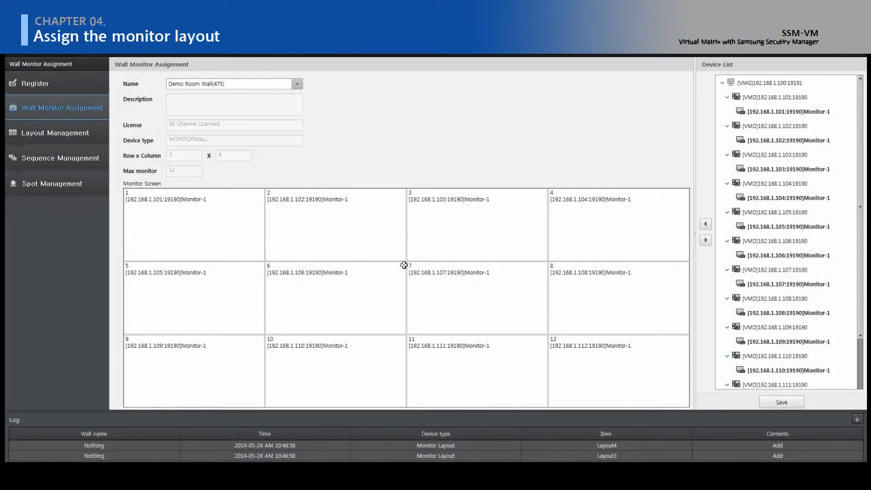
Add a new wall layout named Wall Layout 1 in Layout Management.
{"action": "left_click", "coordinate": [79, 137]}
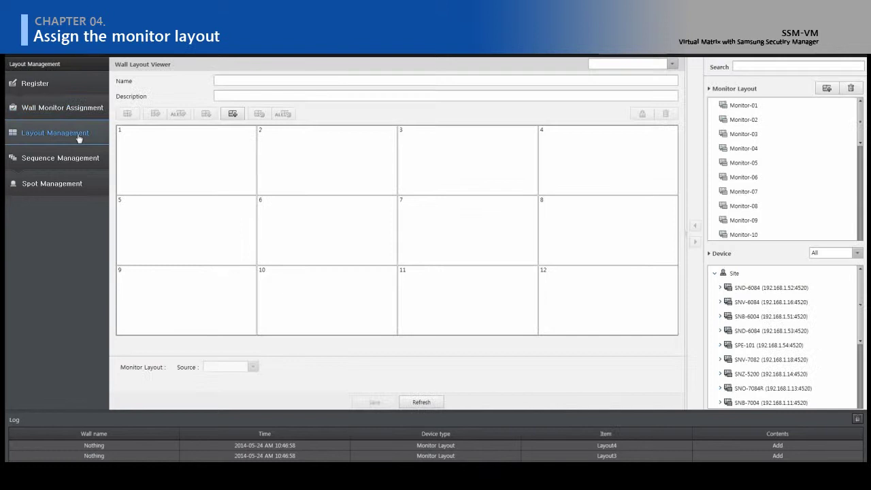
{"action": "left_click", "coordinate": [232, 115]}
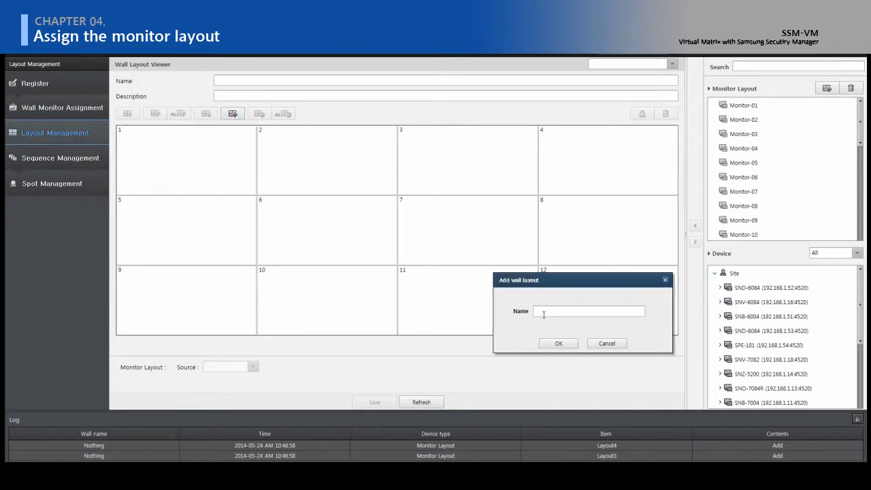
{"action": "type", "text": "Wall Layout 1"}
{"action": "left_click", "coordinate": [558, 343]}
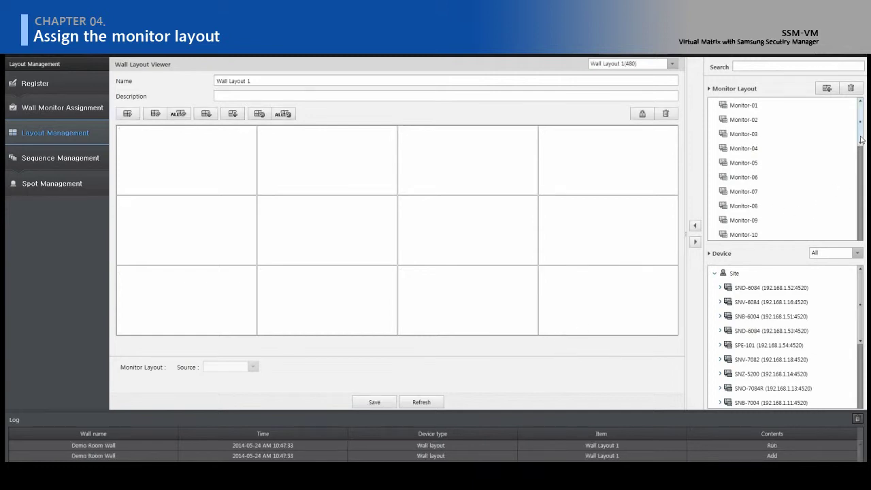
Fill the wall cells with Monitor-01, Monitor-02 and the other monitor layouts, then save.
{"action": "left_click_drag", "start_coordinate": [745, 109], "coordinate": [215, 159]}
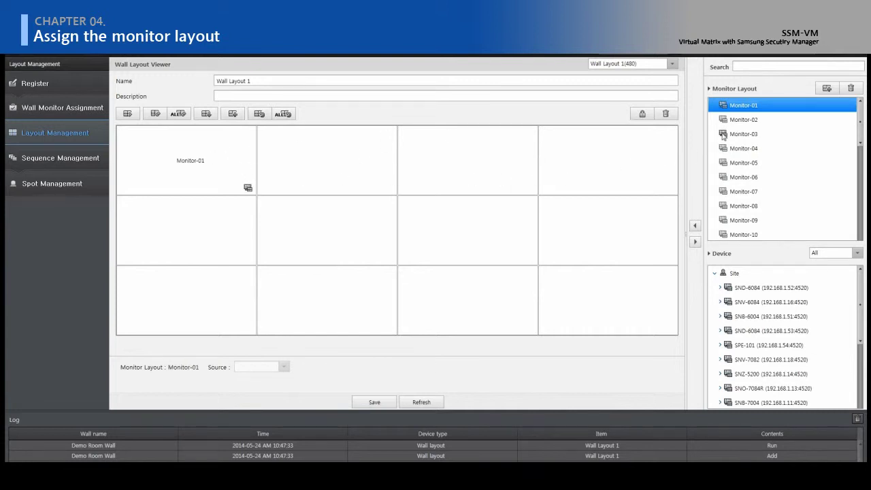
{"action": "mouse_move", "coordinate": [722, 118]}
{"action": "left_mouse_down"}
{"action": "mouse_move", "coordinate": [505, 161]}
{"action": "mouse_move", "coordinate": [369, 155]}
{"action": "left_mouse_up"}
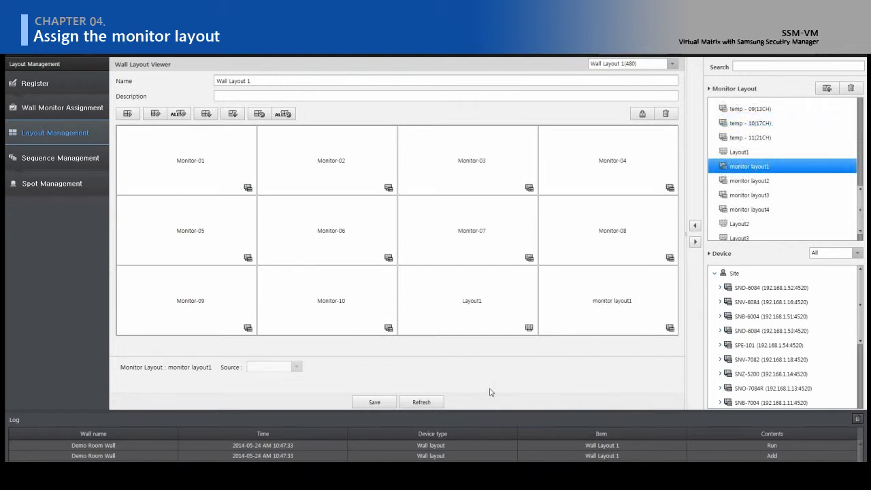
{"action": "left_click", "coordinate": [373, 404]}
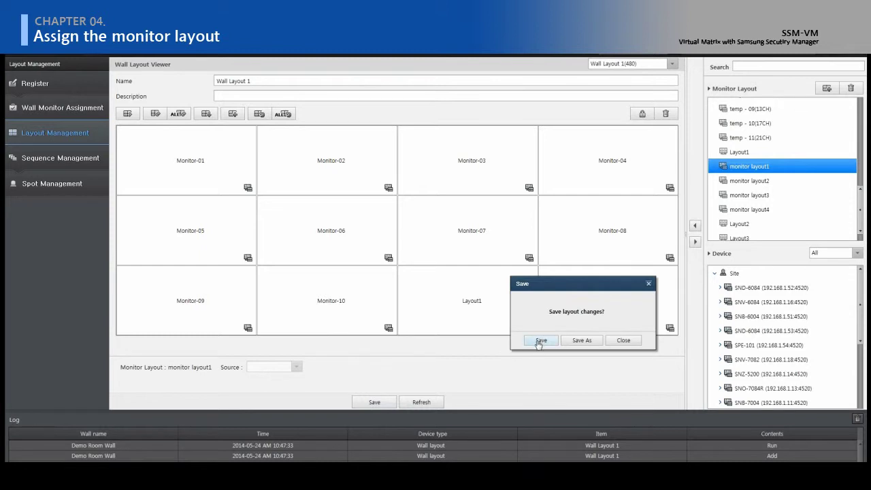
{"action": "left_click", "coordinate": [538, 342]}
{"action": "left_click", "coordinate": [538, 351]}
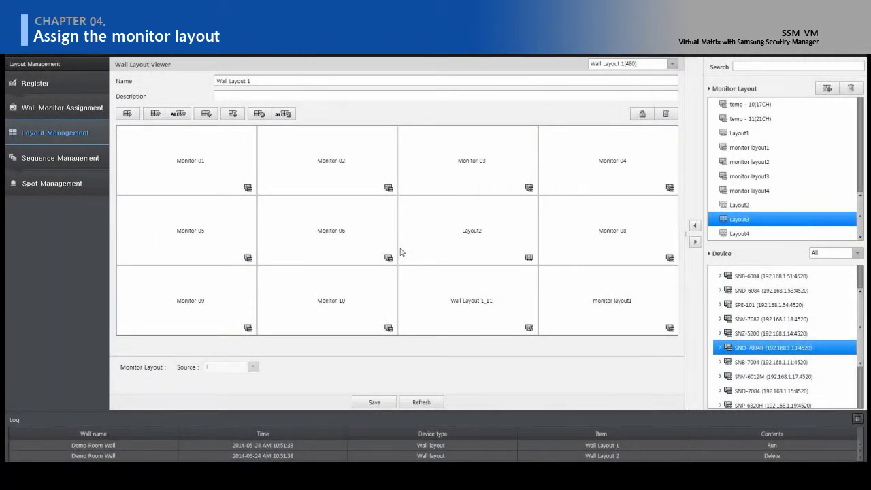
Add another empty wall layout named Wall Layout 2.
{"action": "left_click", "coordinate": [232, 116]}
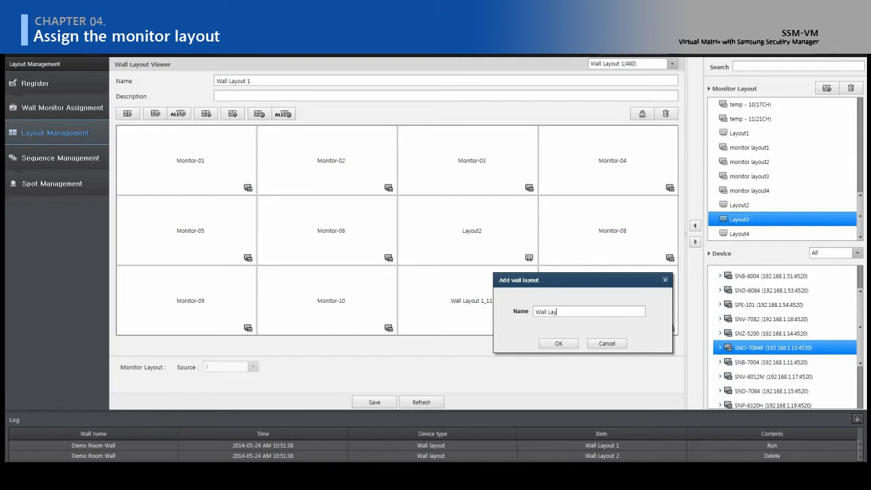
{"action": "left_click", "coordinate": [555, 344]}
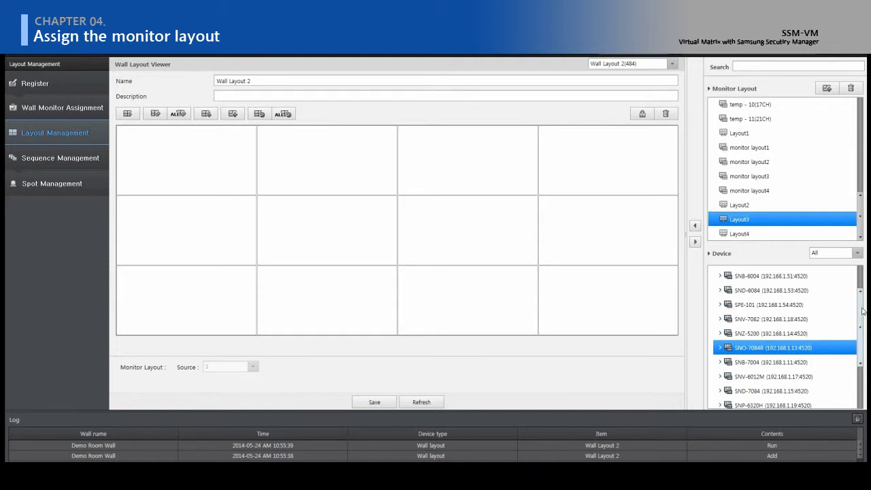
Give the first monitor a 4-split with SNB-6004, SND-6084, SPE-101 and SNV-7082, then save.
{"action": "left_click_drag", "start_coordinate": [775, 280], "coordinate": [213, 172]}
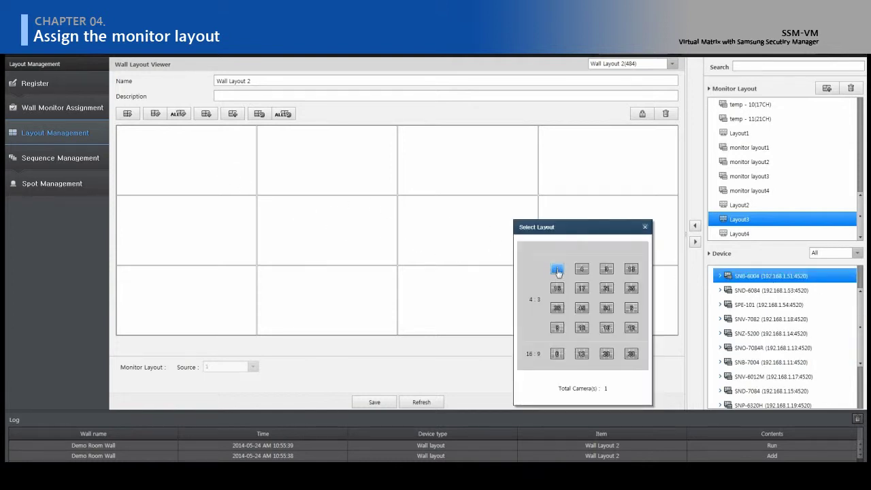
{"action": "left_click", "coordinate": [581, 270]}
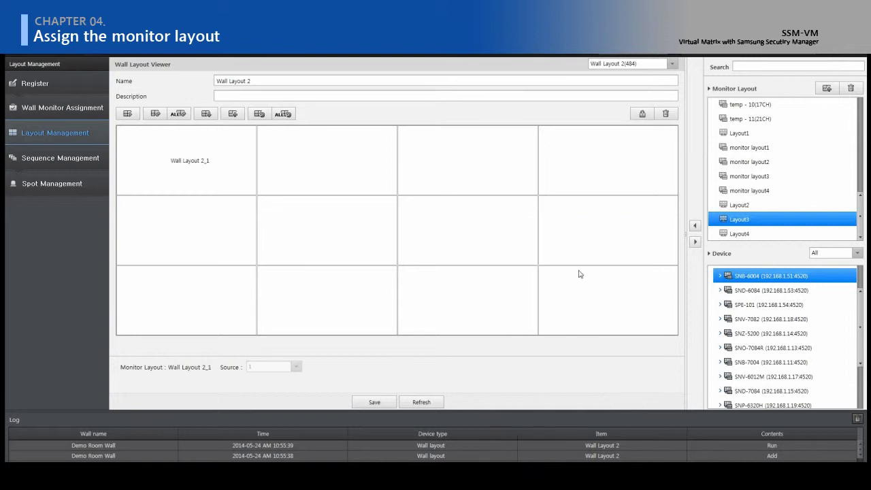
{"action": "double_click", "coordinate": [208, 167]}
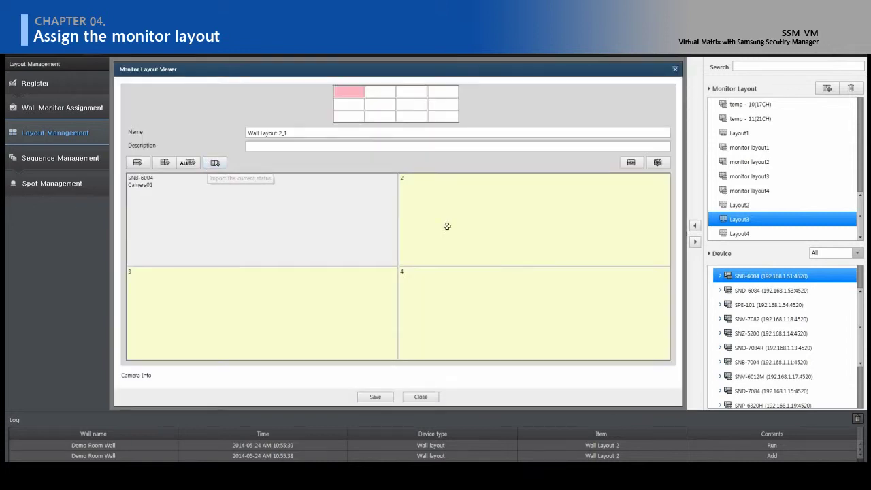
{"action": "left_click_drag", "start_coordinate": [737, 292], "coordinate": [594, 241]}
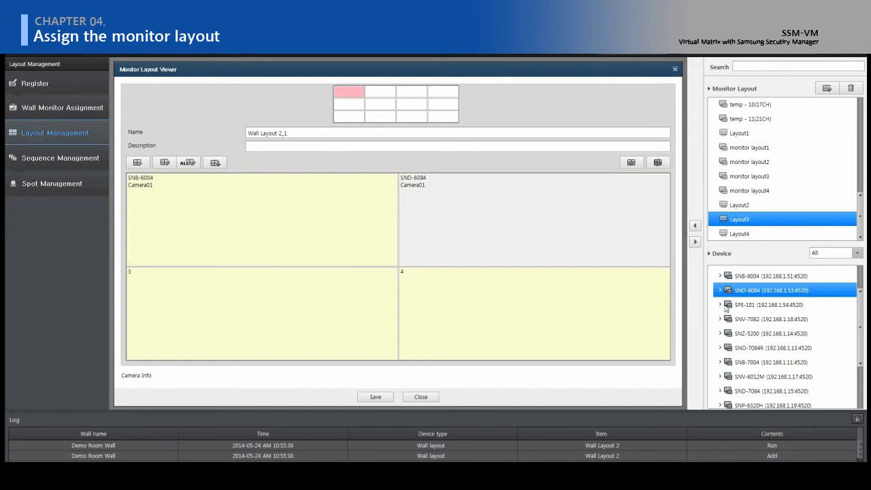
{"action": "left_click_drag", "start_coordinate": [735, 307], "coordinate": [380, 304]}
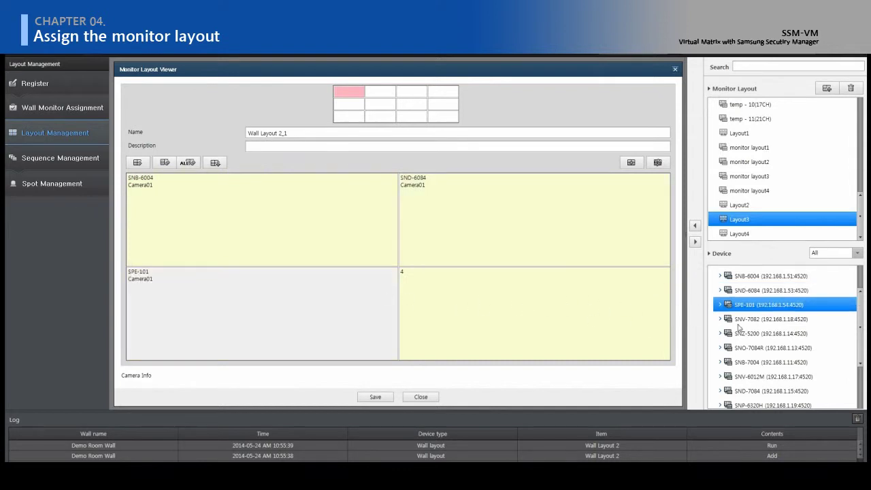
{"action": "left_click_drag", "start_coordinate": [737, 319], "coordinate": [563, 307]}
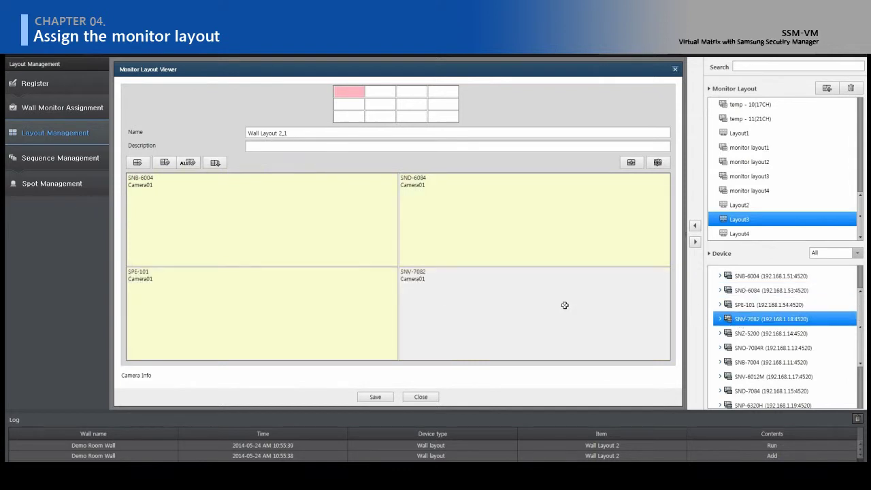
{"action": "left_click", "coordinate": [375, 397]}
{"action": "left_click", "coordinate": [531, 342]}
{"action": "left_click", "coordinate": [548, 351]}
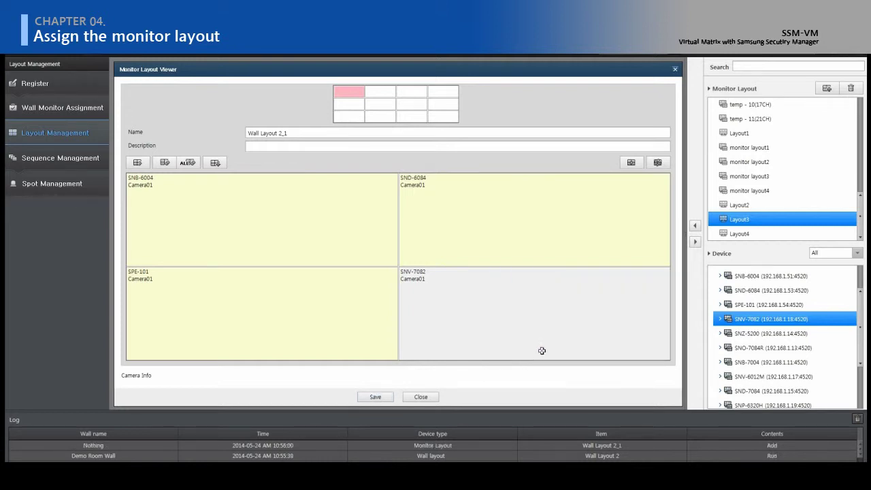
{"action": "left_click", "coordinate": [421, 397]}
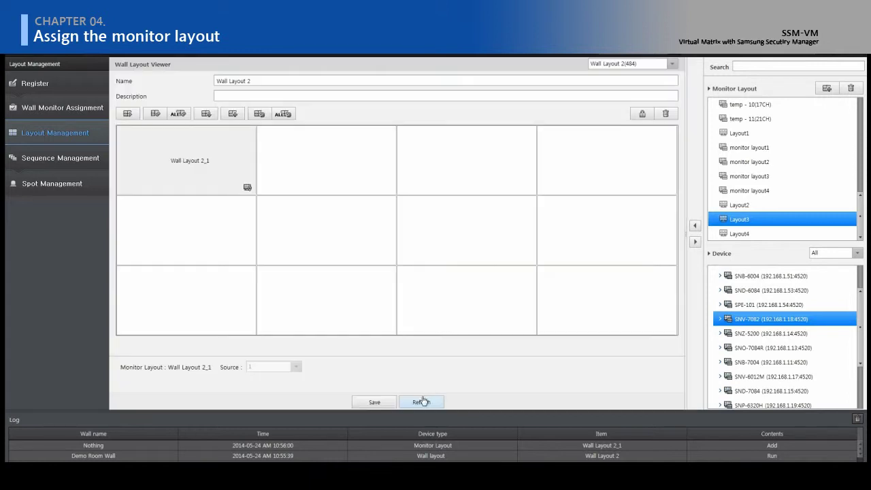
Make the second monitor a 9-split Monitor Layout 5 with SNO-7084R in view 1, SNB-7004 in view 5.
{"action": "left_click", "coordinate": [333, 172]}
{"action": "double_click", "coordinate": [334, 172]}
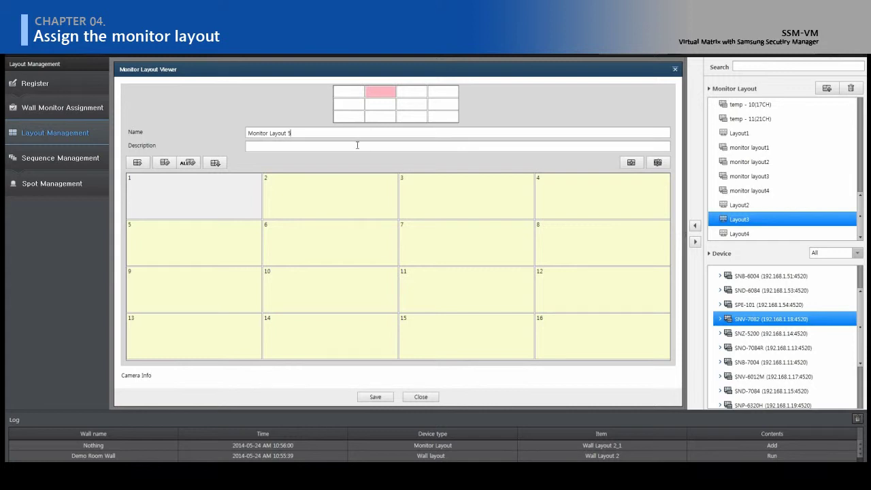
{"action": "left_click", "coordinate": [630, 163]}
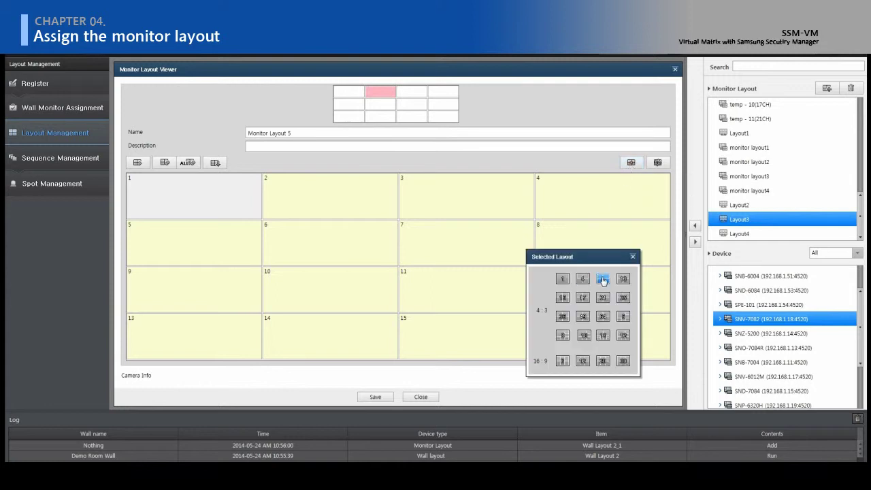
{"action": "left_click", "coordinate": [602, 280]}
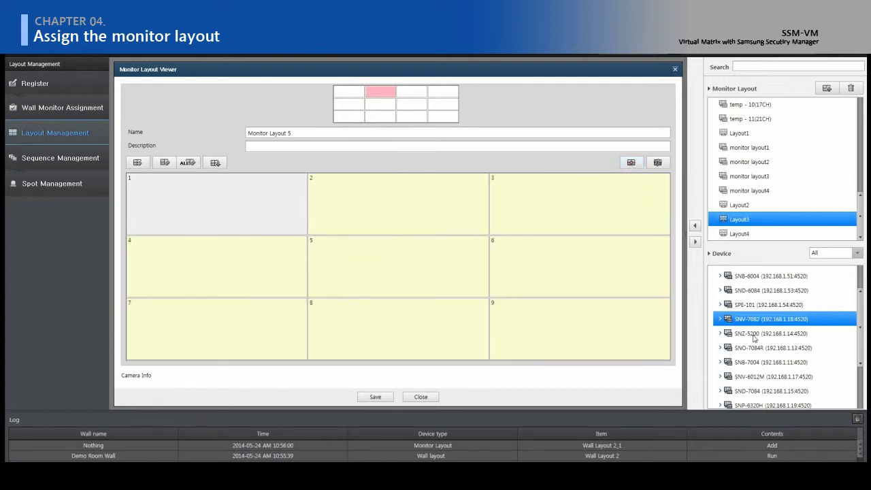
{"action": "left_click_drag", "start_coordinate": [755, 350], "coordinate": [295, 219]}
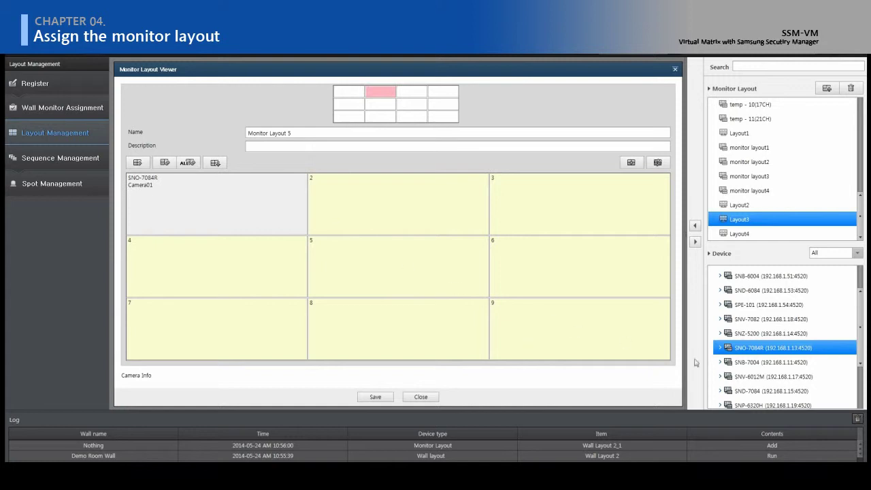
{"action": "left_click_drag", "start_coordinate": [744, 365], "coordinate": [450, 268]}
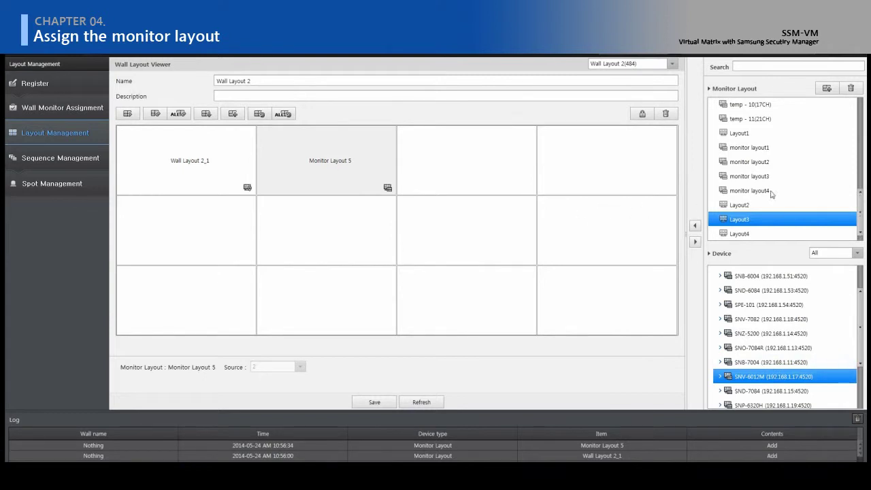
Create a new monitor layout named Monotir Layout 6 and place it on the third monitor.
{"action": "left_click", "coordinate": [826, 89]}
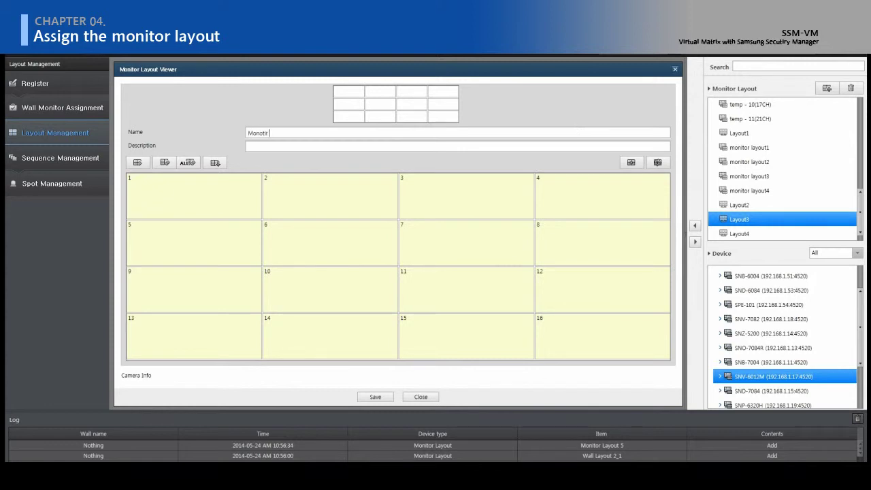
{"action": "type", "text": "ou"}
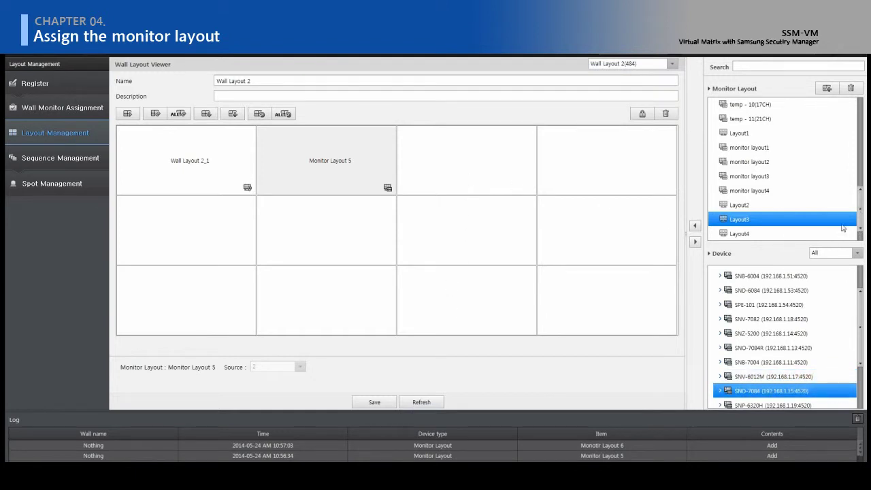
{"action": "scroll", "coordinate": [861, 224], "scroll_direction": "down", "scroll_amount": 2}
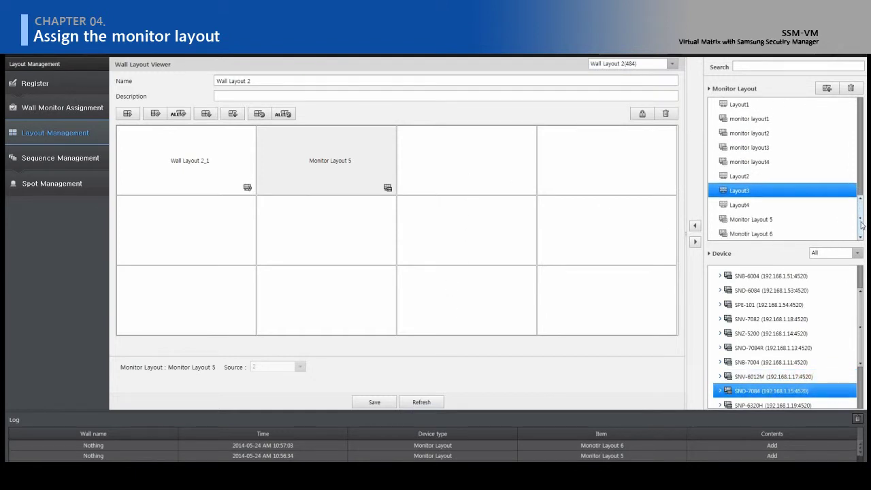
{"action": "left_click", "coordinate": [762, 236]}
{"action": "mouse_move", "coordinate": [755, 238]}
{"action": "left_mouse_down"}
{"action": "mouse_move", "coordinate": [676, 197]}
{"action": "mouse_move", "coordinate": [485, 162]}
{"action": "left_mouse_up"}
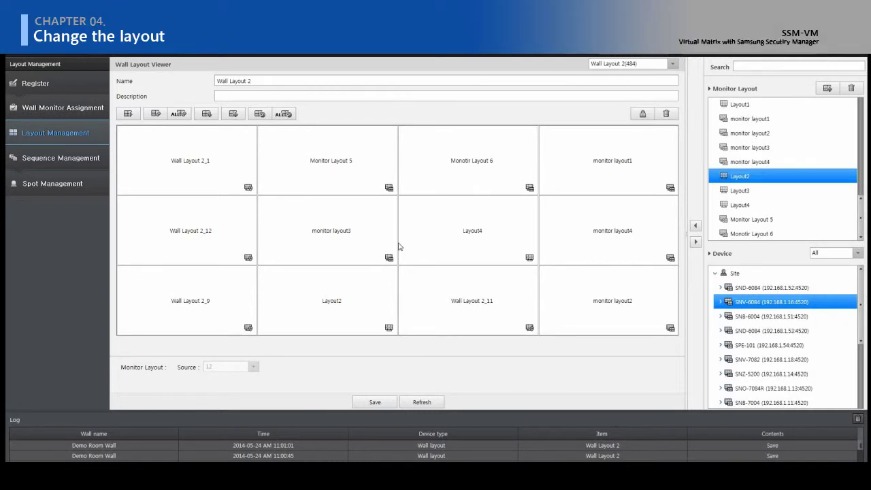
Run Wall Layout 1(480) on the Demo Room Wall, then switch back to Wall Layout 2(484).
{"action": "left_click", "coordinate": [619, 65]}
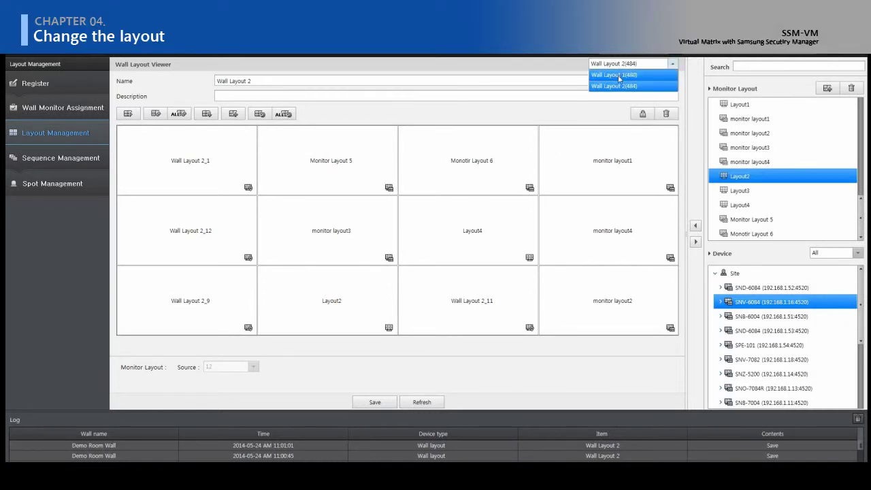
{"action": "left_click", "coordinate": [619, 75]}
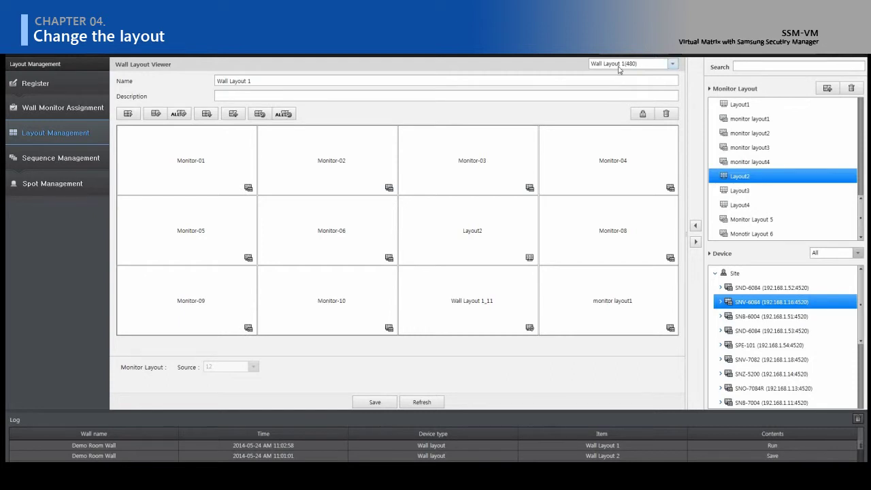
{"action": "left_click", "coordinate": [619, 66]}
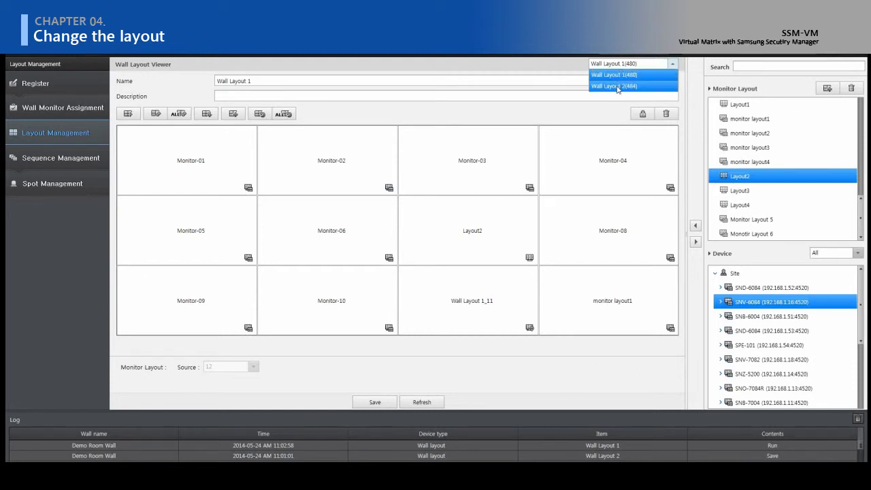
{"action": "left_click", "coordinate": [616, 87]}
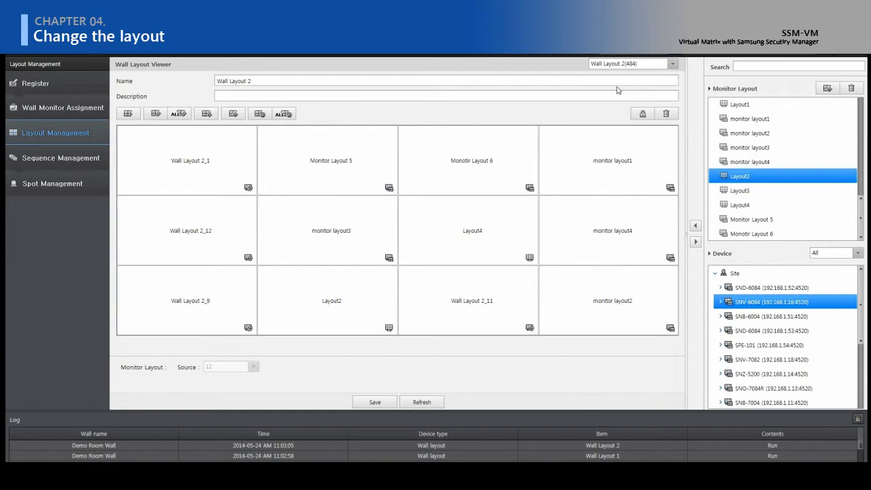